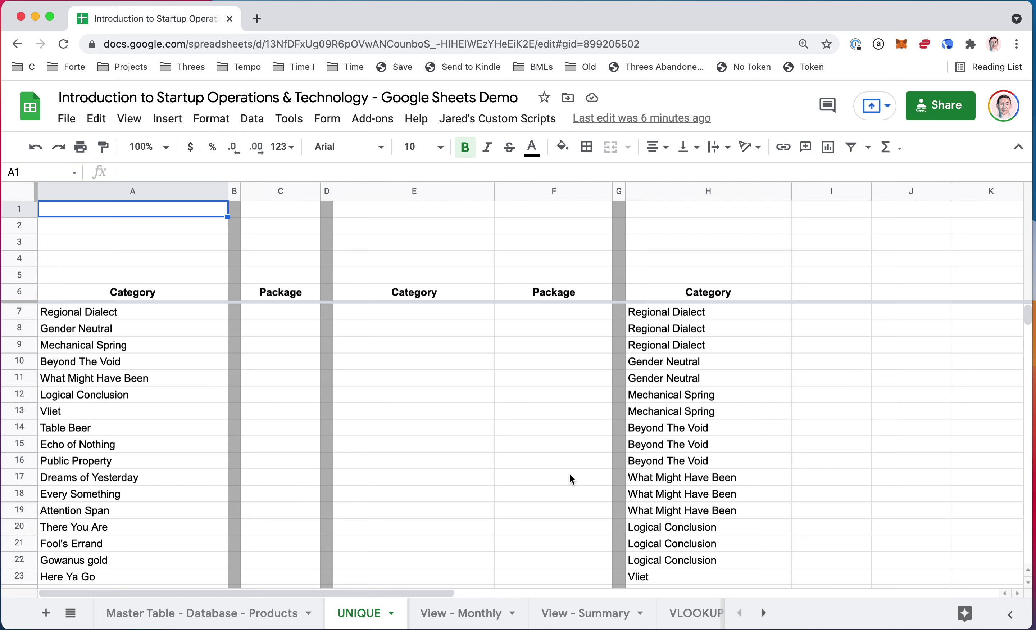
# - Inspect the category UNIQUE formula in A7 and the Category header above it
pyautogui.click(135, 267)
pyautogui.click(173, 294)
pyautogui.press('Down')
pyautogui.press('Up')
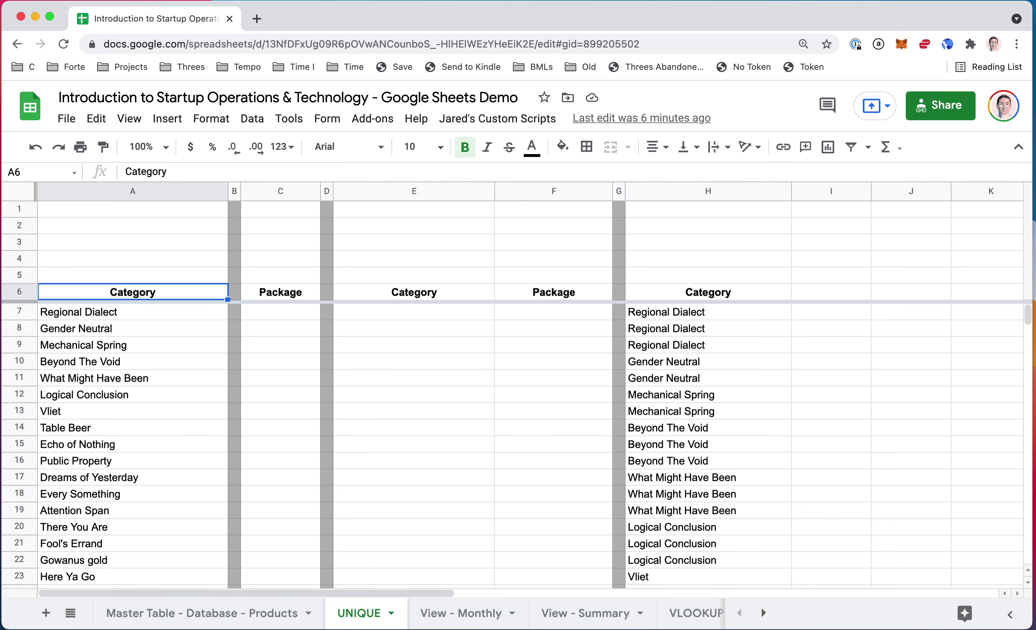
pyautogui.press('Down')
pyautogui.hotkey('alt', 'Up')
# - Check where the Master Table's Category data ends, then begin =UNIQUE( in C7 under Package
pyautogui.press('super+Down')
pyautogui.scroll(-5, 139, 501)
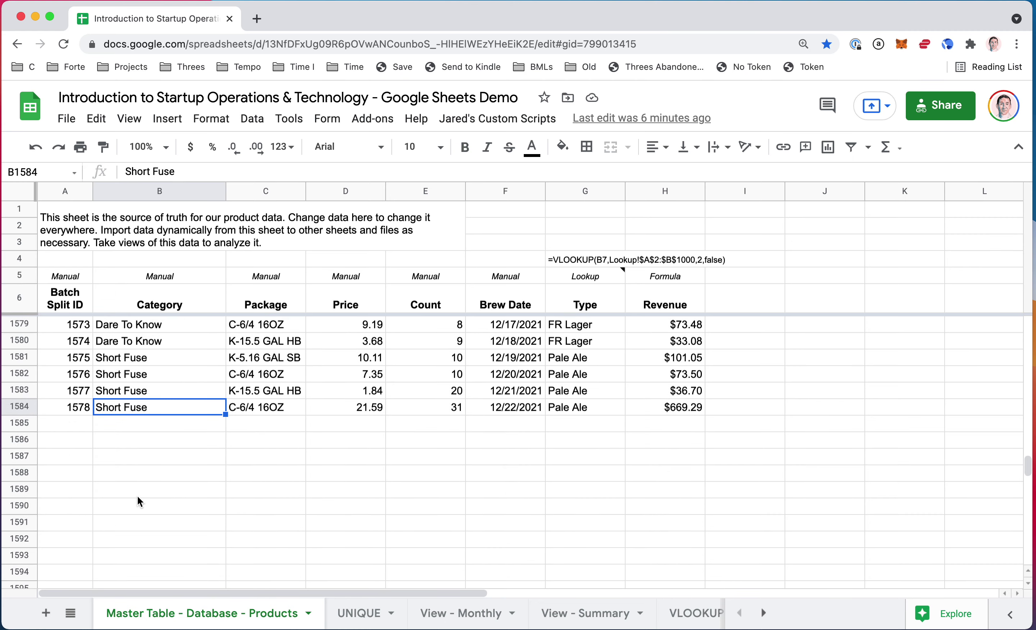
pyautogui.press('super+Down')
pyautogui.press('super+Up')
pyautogui.press('super+Up')
pyautogui.press('Down')
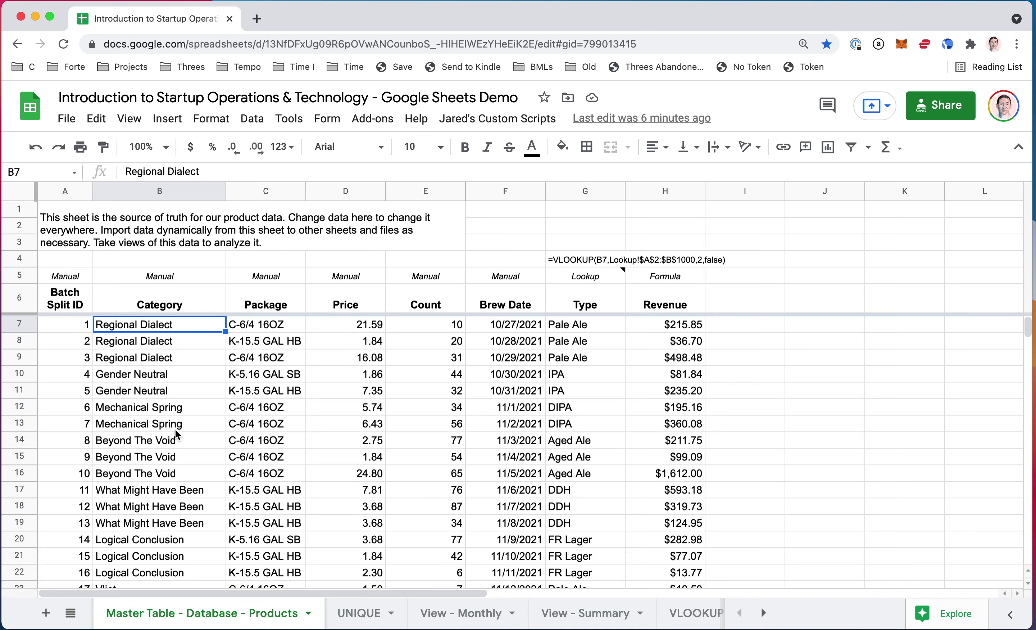
pyautogui.press('super+Down')
pyautogui.press('super+Up')
pyautogui.press('Down')
pyautogui.press('Down')
pyautogui.press('Down')
pyautogui.press('Down')
pyautogui.press('Down')
pyautogui.press('Down')
pyautogui.click(353, 614)
pyautogui.write('=UNIQUE(')
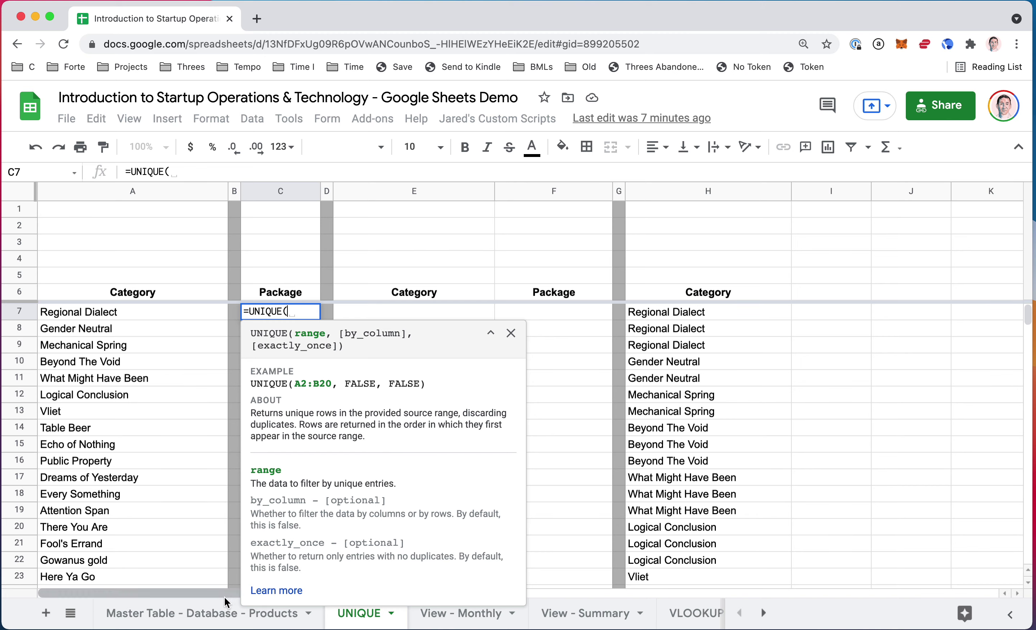
# - Complete C7 as =UNIQUE('Master Table - Database - Products'!C7:C2584), listing six unique packages
pyautogui.click(211, 613)
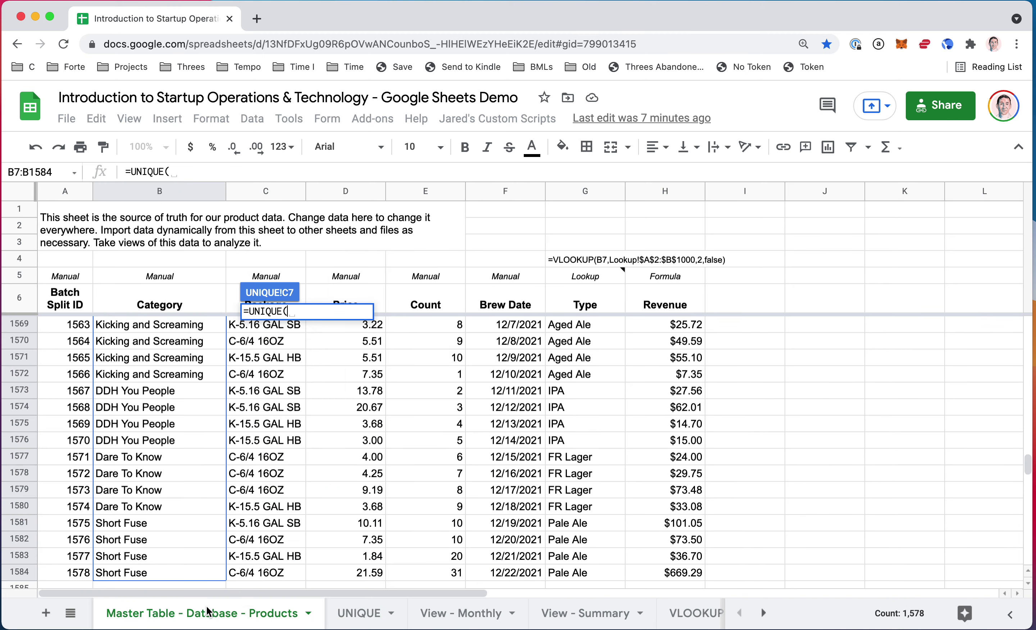
pyautogui.click(234, 307)
pyautogui.press('Down')
pyautogui.press('super+shift+Down')
pyautogui.press('super+shift+Down')
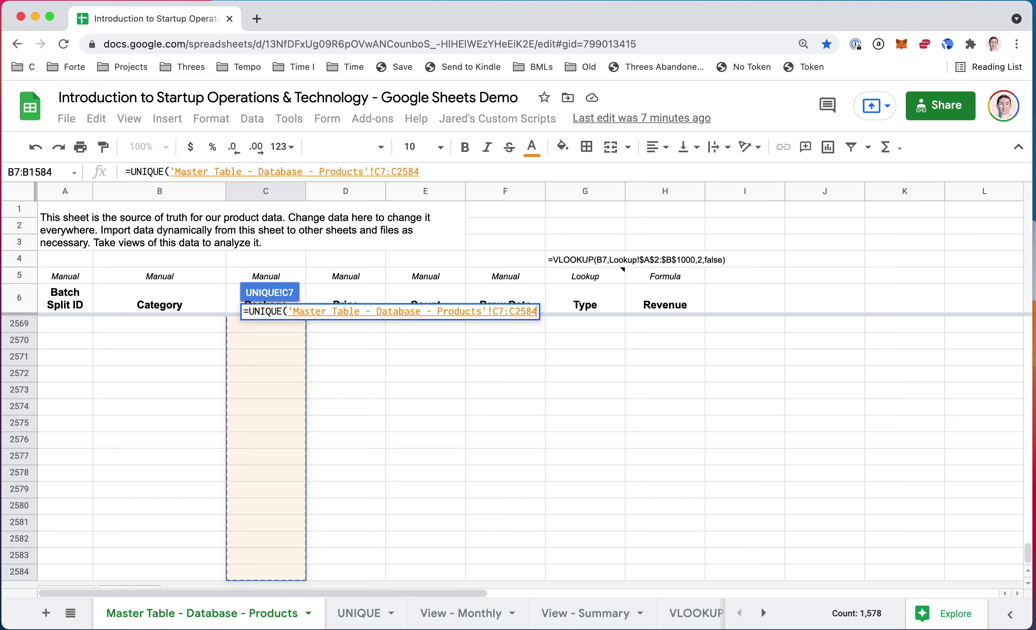
pyautogui.press('Return')
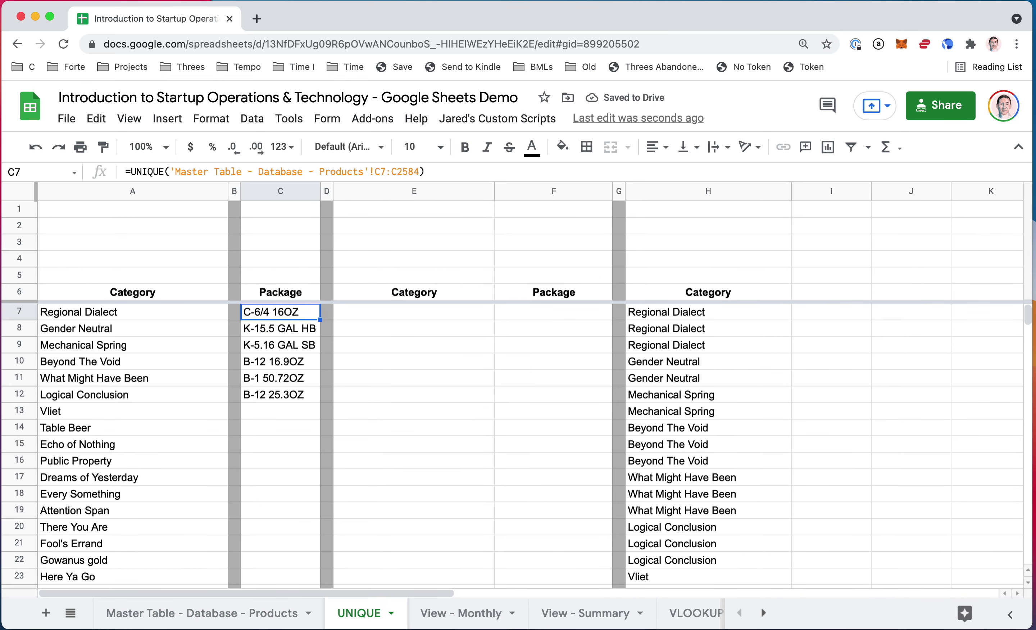
pyautogui.press('Up')
pyautogui.press('Right')
pyautogui.press('Right')
pyautogui.press('Down')
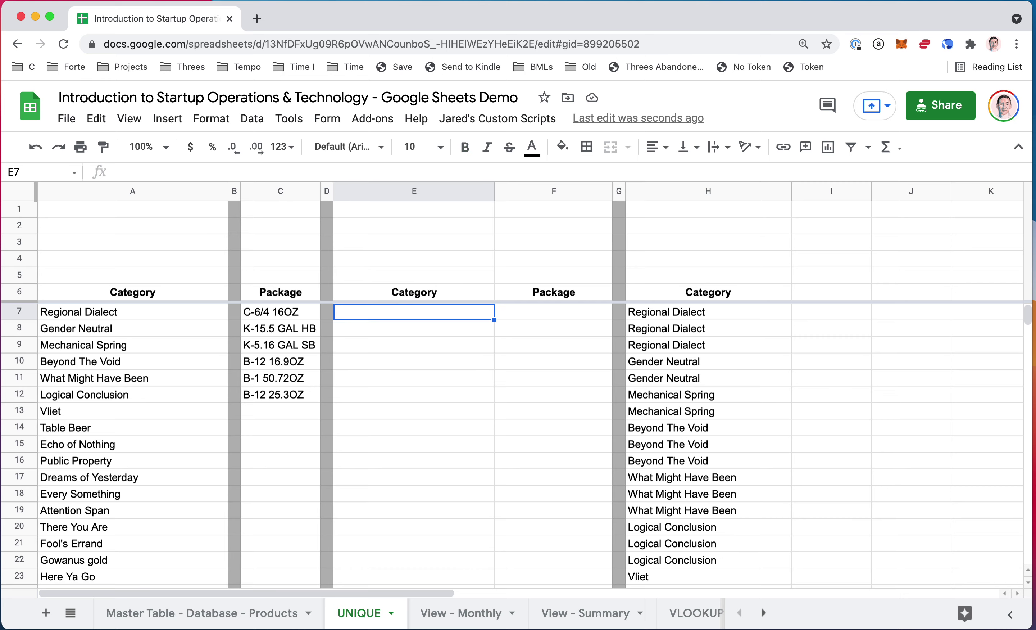
# - Compare the repeated Mechanical Spring category-package rows around B12:C13 on the Master Table
pyautogui.click(191, 613)
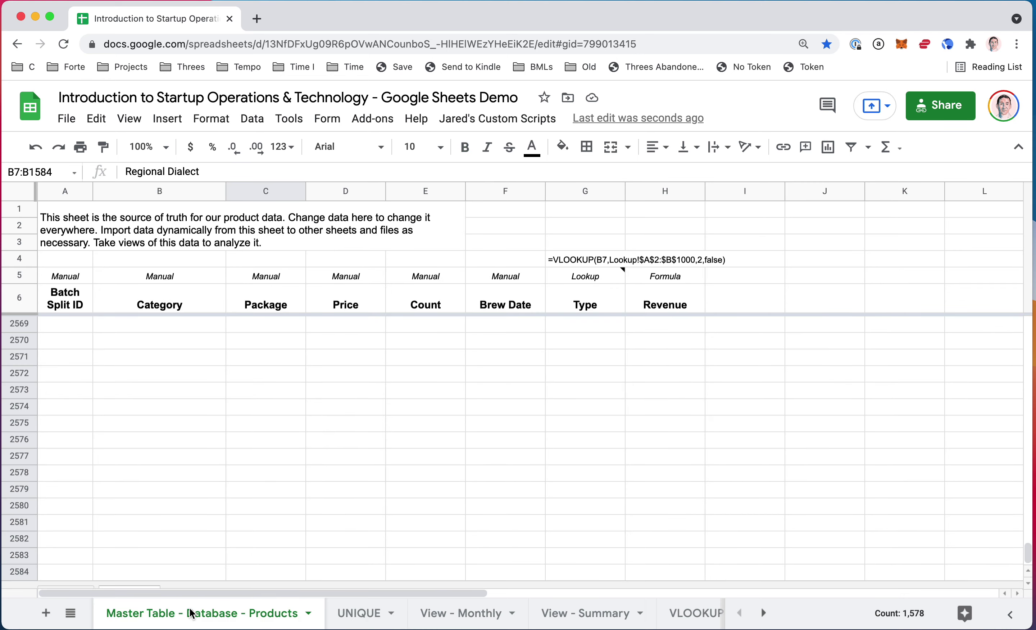
pyautogui.click(202, 303)
pyautogui.press('Down')
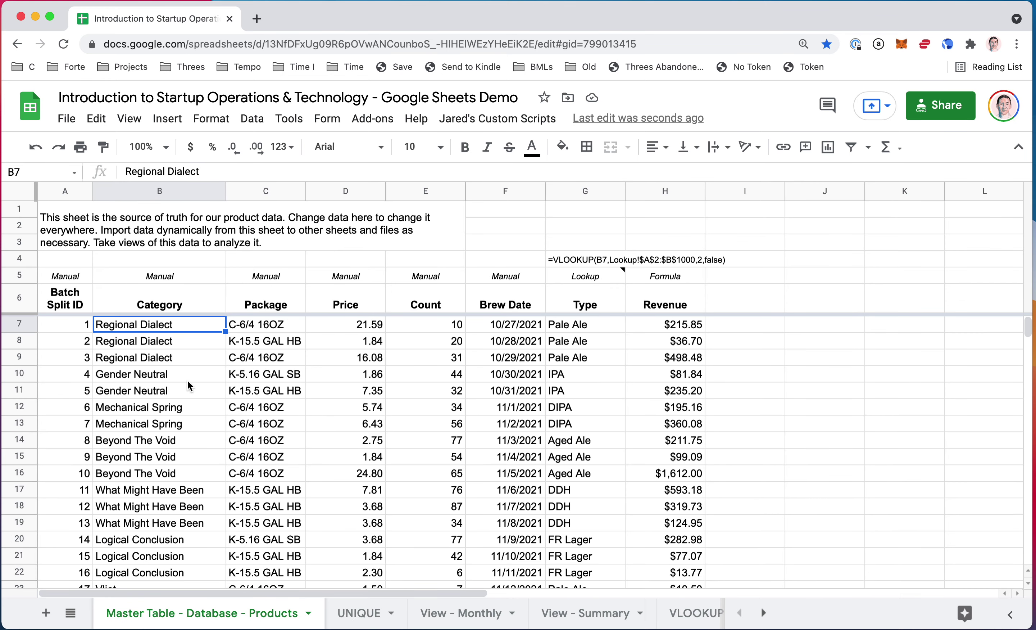
pyautogui.click(189, 372)
pyautogui.press('Down')
pyautogui.press('Down')
pyautogui.hotkey('shift', 'Right')
pyautogui.hotkey('shift', 'Down')
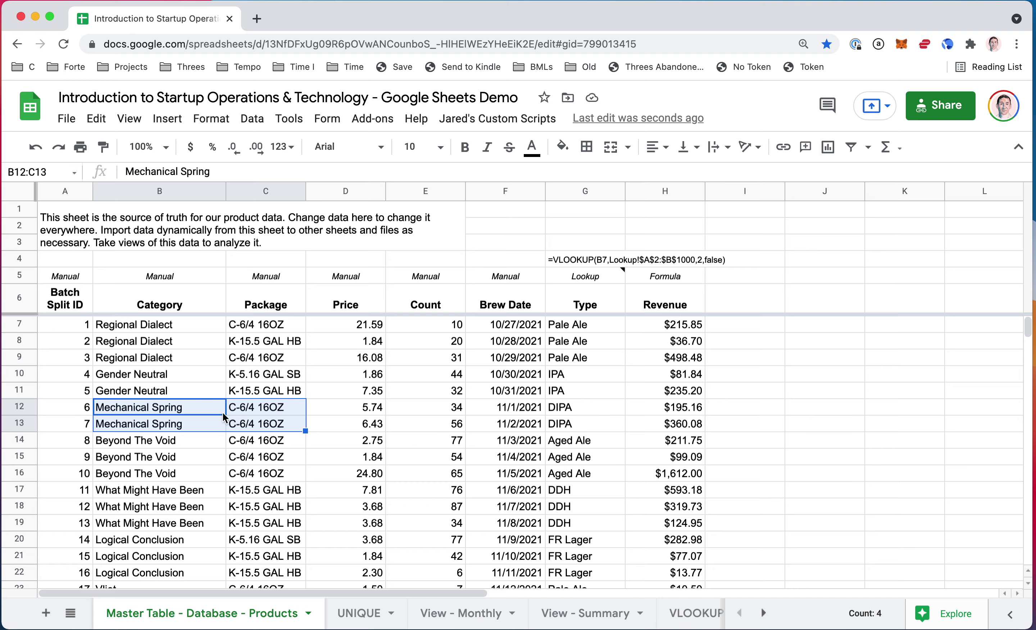
pyautogui.click(193, 411)
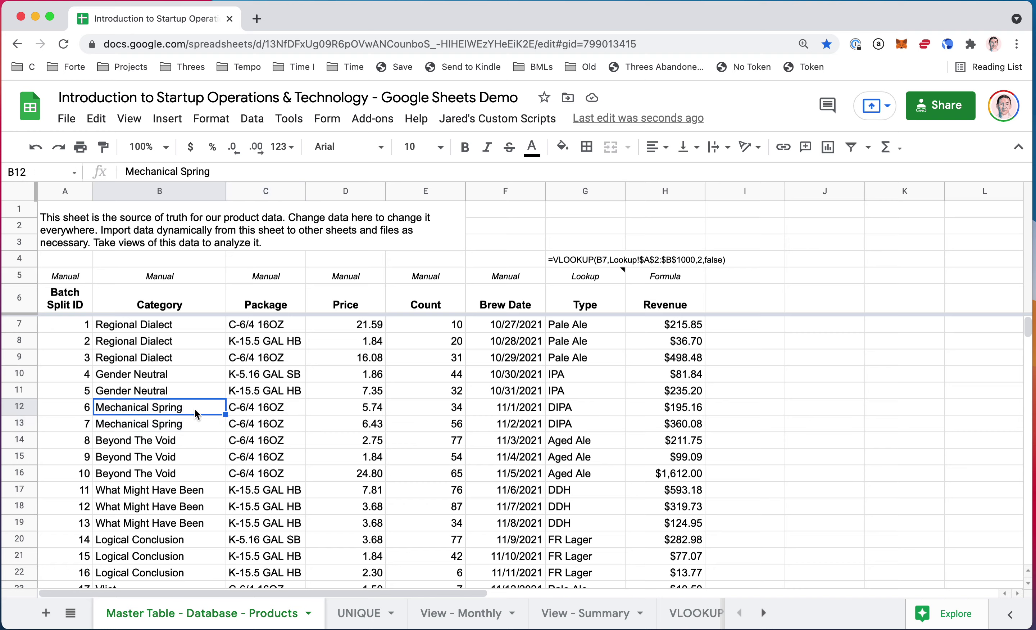
pyautogui.moveTo(205, 411); pyautogui.dragTo(263, 423)
pyautogui.click(359, 613)
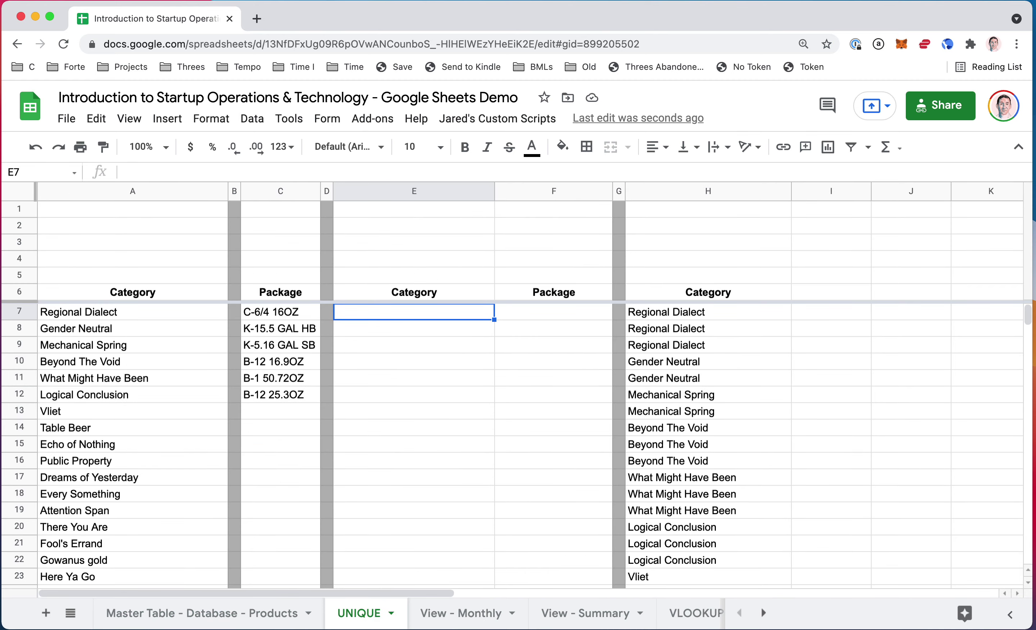
# - Enter =UNIQUE('Master Table - Database - Products'!B7:C2584) in E7, listing 225 category-package pairs
pyautogui.write('=UNIQUE(')
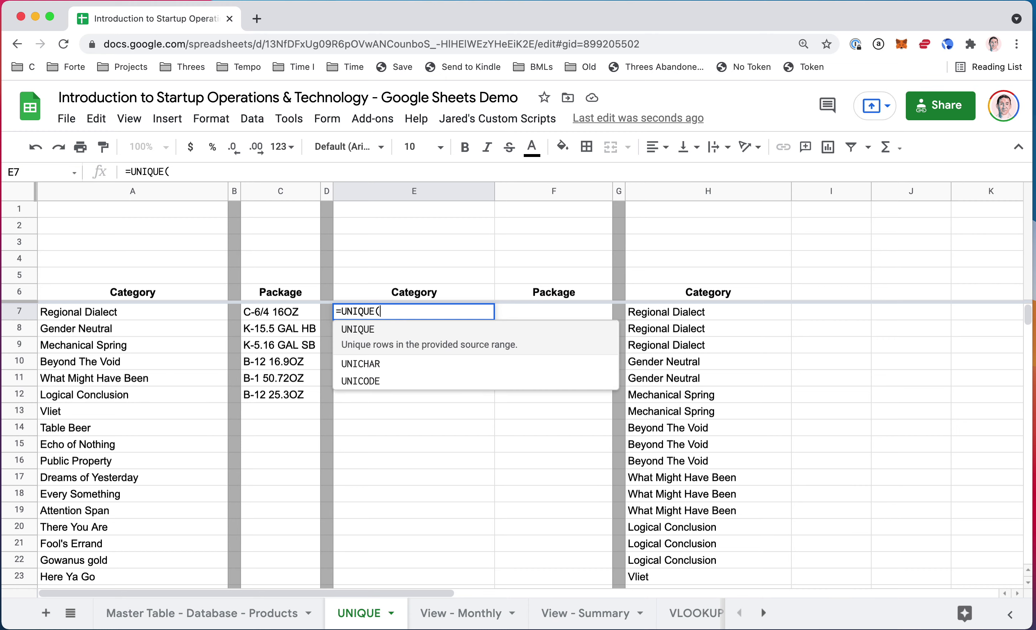
pyautogui.click(202, 613)
pyautogui.click(159, 324)
pyautogui.hotkey('shift', 'Right')
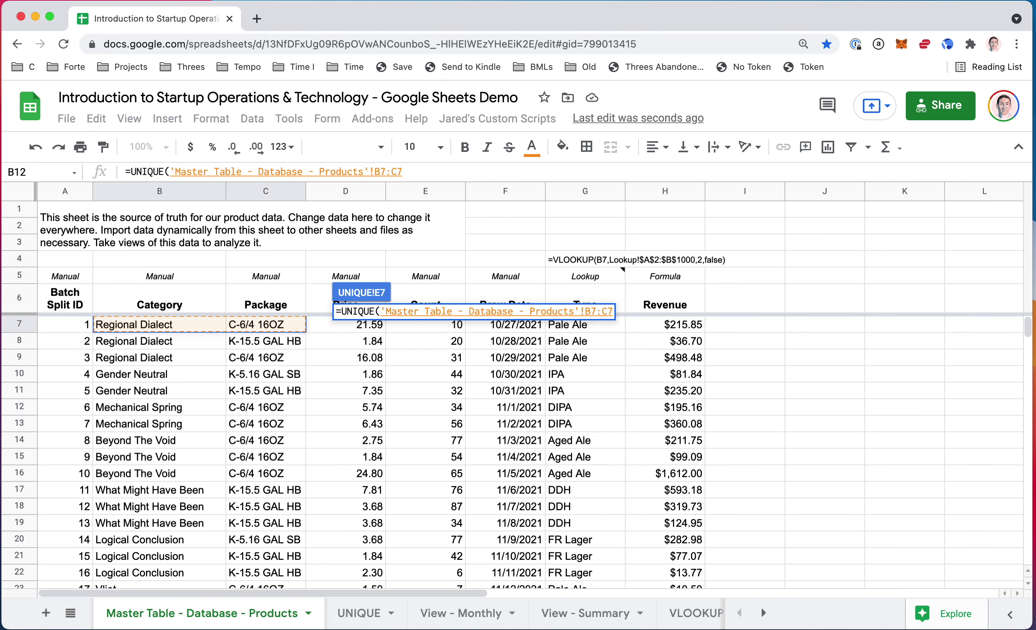
pyautogui.hotkey('ctrl', 'shift', 'Down')
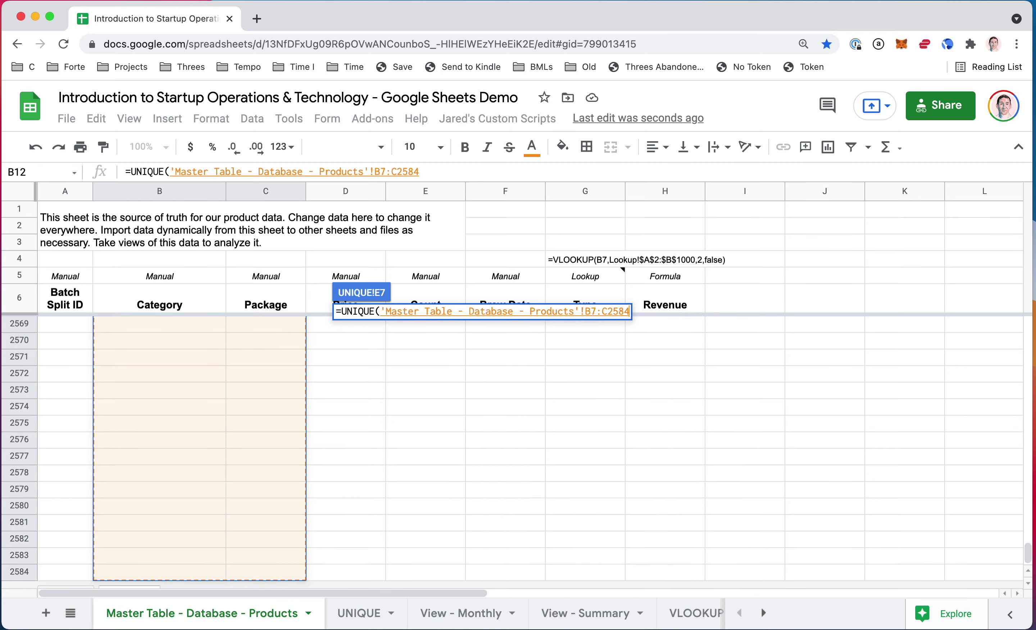
pyautogui.press('Return')
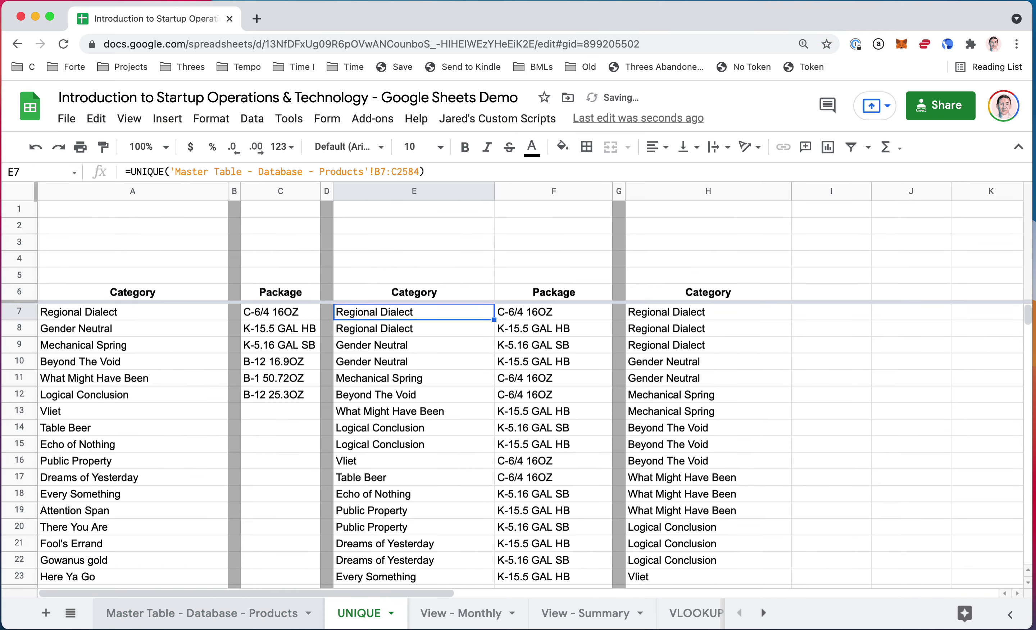
# - Review the category, package and pair result lists by selecting each one
pyautogui.press('Left')
pyautogui.press('Left')
pyautogui.press('Left')
pyautogui.press('Left')
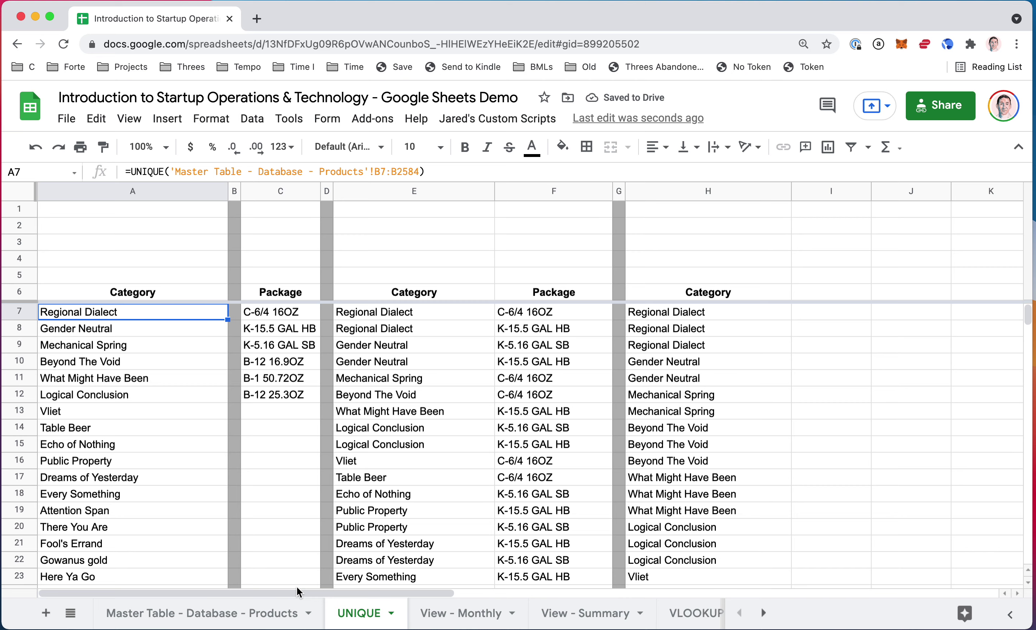
pyautogui.hotkey('ctrl', 'shift', 'Down')
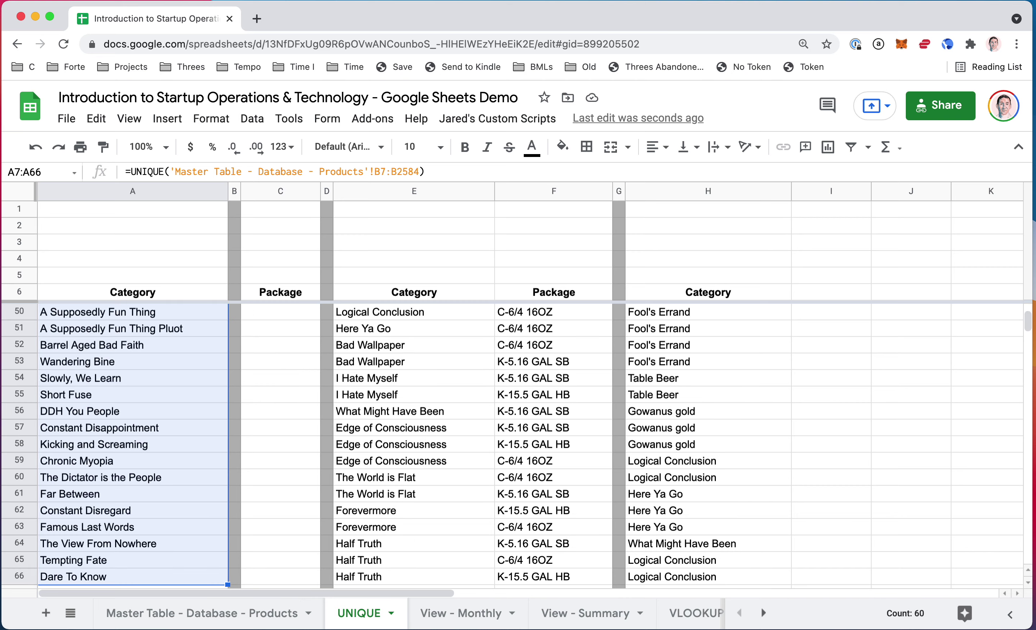
pyautogui.press('Right')
pyautogui.press('Right')
pyautogui.hotkey('ctrl', 'shift', 'Down')
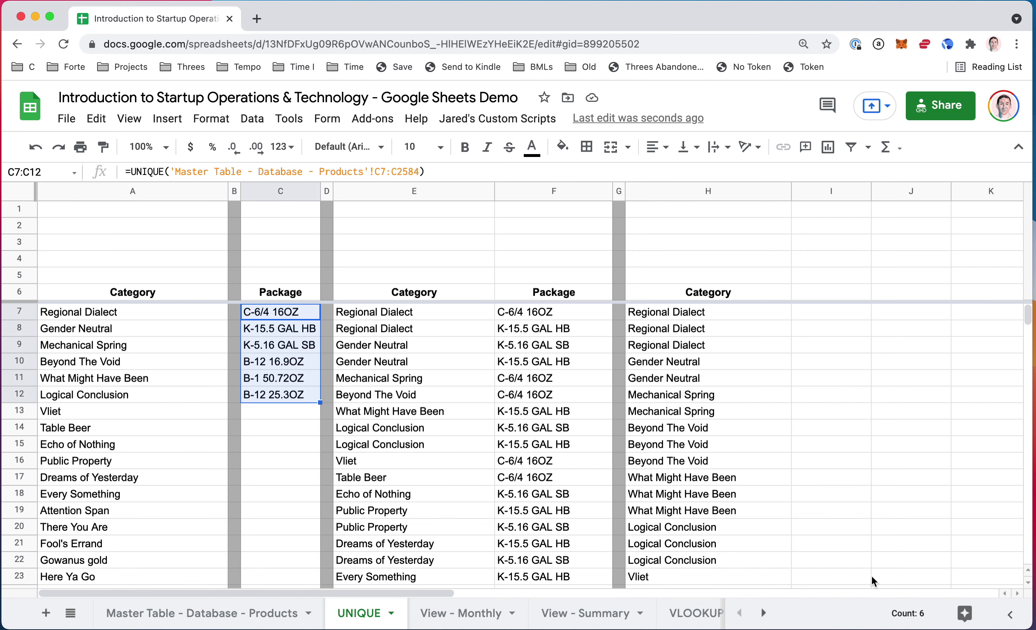
pyautogui.press('Right')
pyautogui.press('Right')
pyautogui.hotkey('ctrl', 'shift', 'Down')
pyautogui.hotkey('shift', 'Right')
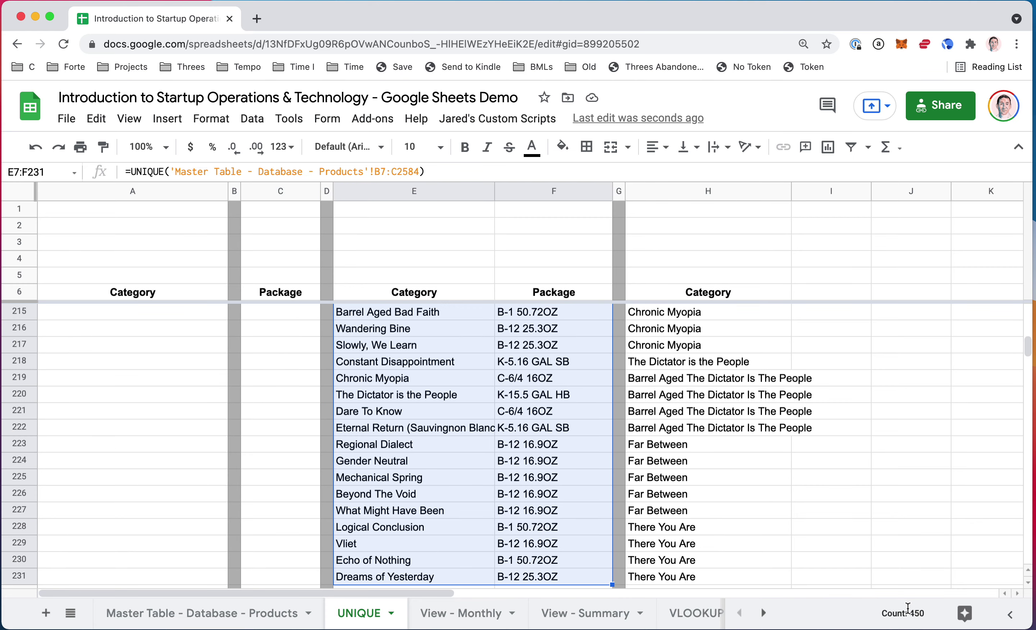
pyautogui.scroll(20, 504, 407)
pyautogui.click(554, 313)
# - Select all categories in column H from H7 down to H1584
pyautogui.press('Up')
pyautogui.press('Up')
pyautogui.press('super+Up')
pyautogui.press('Right')
pyautogui.press('Right')
pyautogui.press('Down')
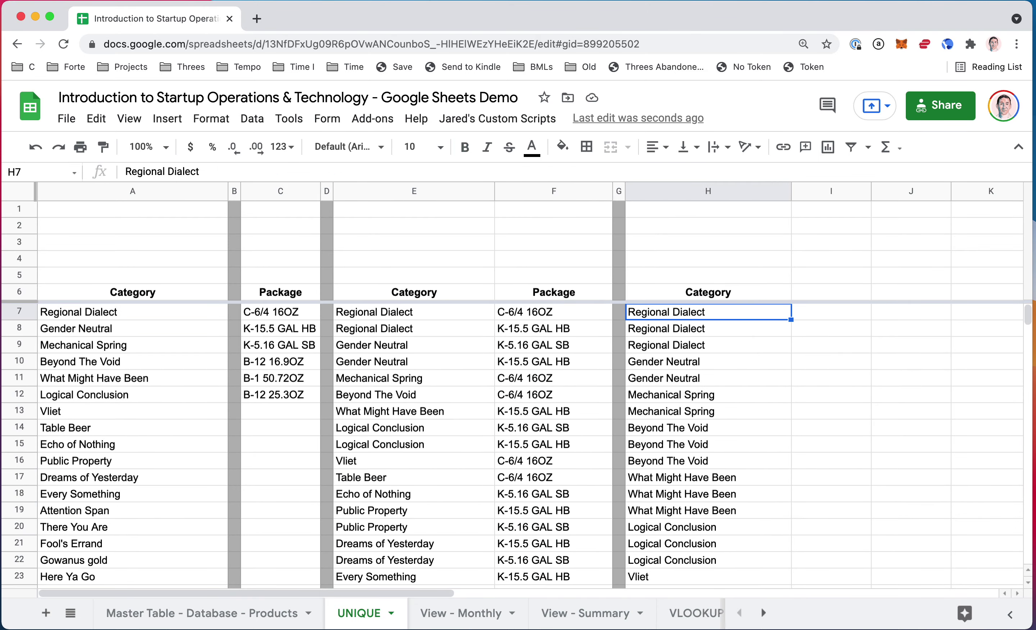
pyautogui.press('super+shift+Down')
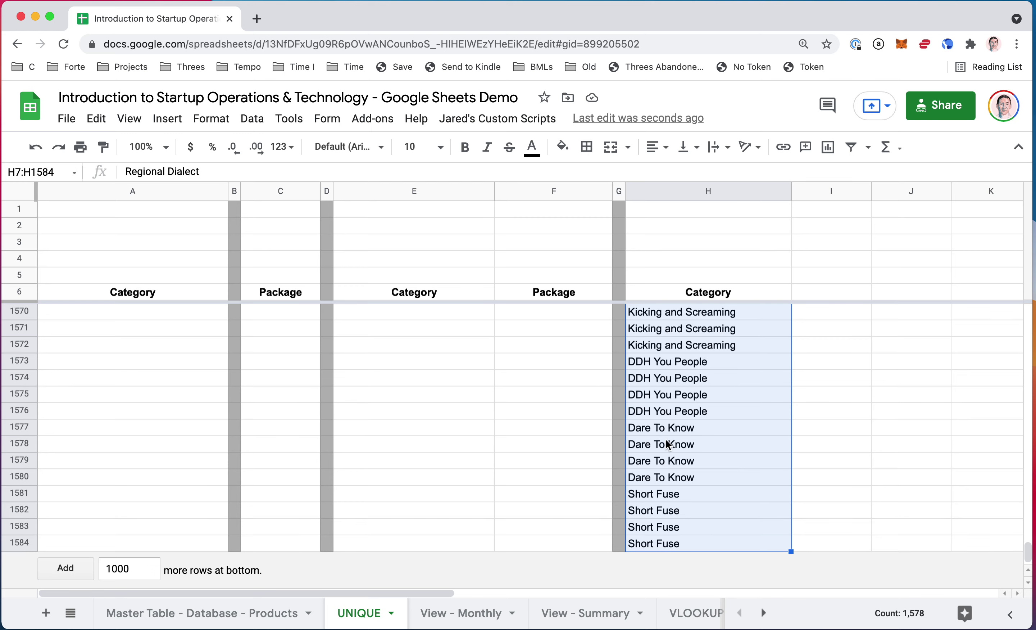
# - Run Remove duplicates on column H, deleting 1518 rows and leaving 60 categories
pyautogui.click(252, 120)
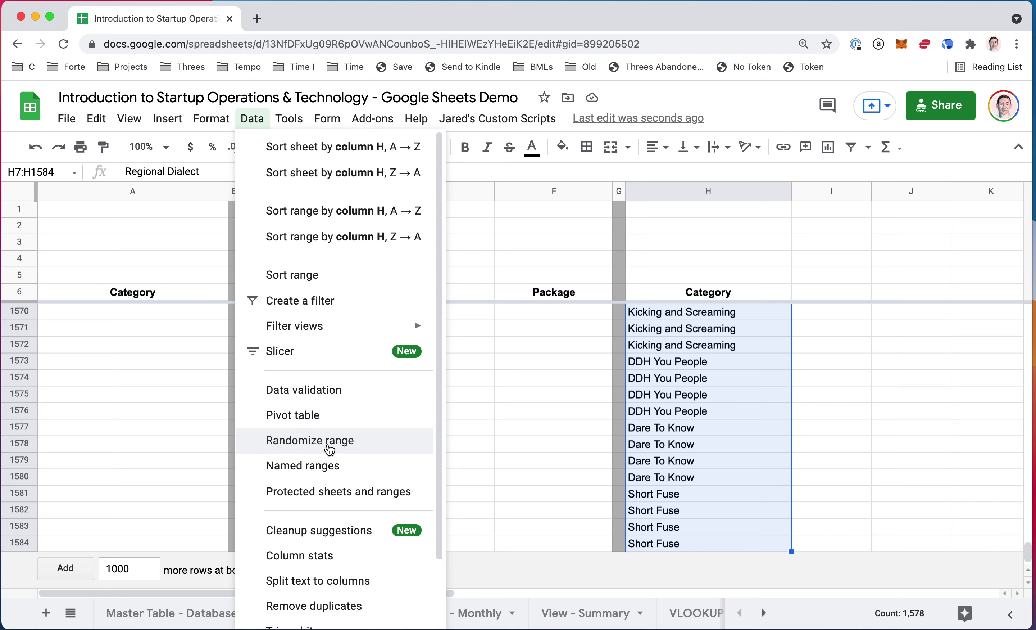
pyautogui.scroll(-2, 326, 549)
pyautogui.scroll(-3, 322, 541)
pyautogui.click(321, 535)
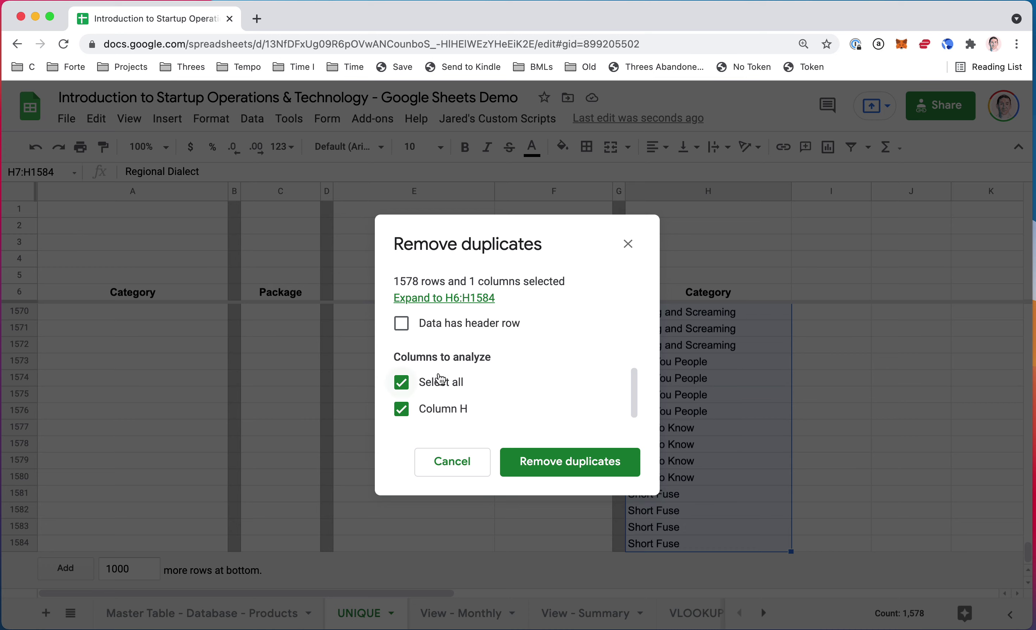
pyautogui.click(562, 469)
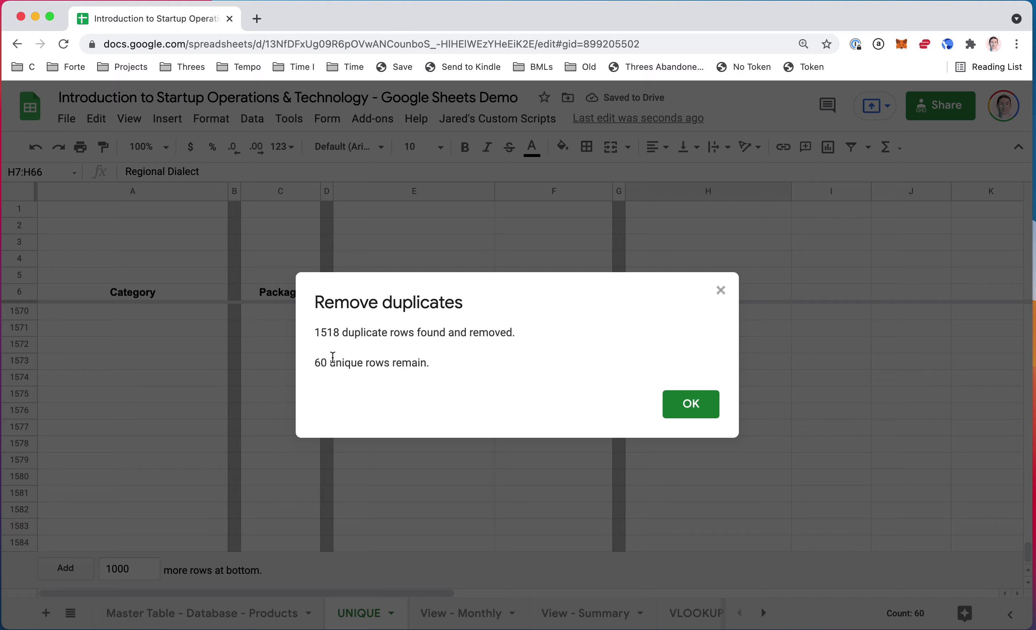
pyautogui.click(700, 405)
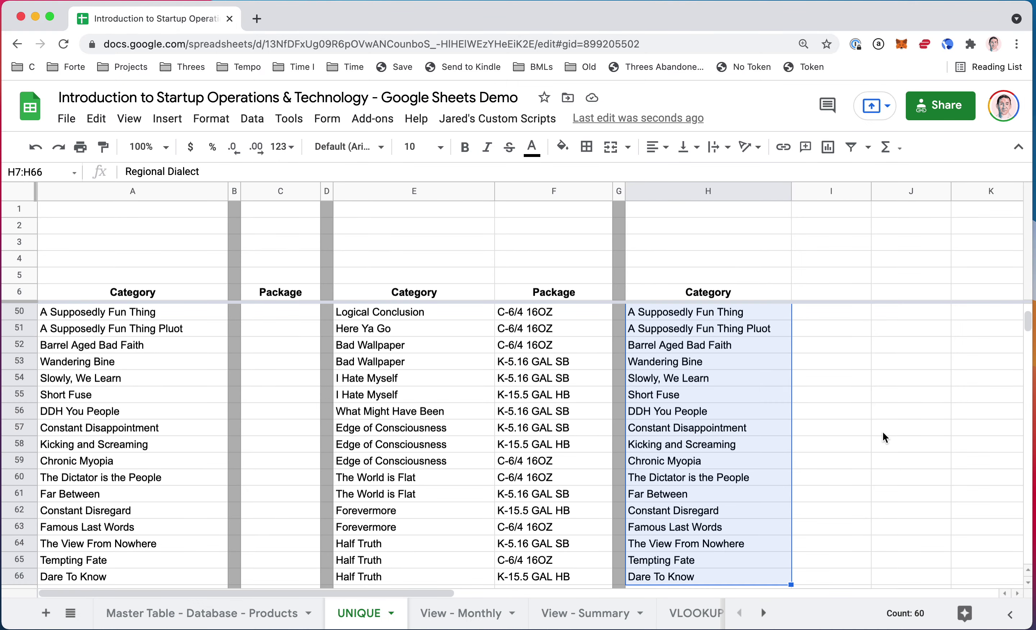
# - Review the category list in A7:A66 and its UNIQUE formula in A7
pyautogui.press('Left')
pyautogui.press('Left')
pyautogui.press('Left')
pyautogui.press('Left')
pyautogui.press('Left')
pyautogui.press('Left')
pyautogui.press('Left')
pyautogui.hotkey('ctrl', 'shift', 'Down')
pyautogui.click(483, 414)
pyautogui.click(696, 293)
pyautogui.press('Down')
pyautogui.press('Left')
pyautogui.press('Left')
pyautogui.press('Left')
pyautogui.press('Left')
pyautogui.press('Left')
pyautogui.press('Left')
pyautogui.press('Left')
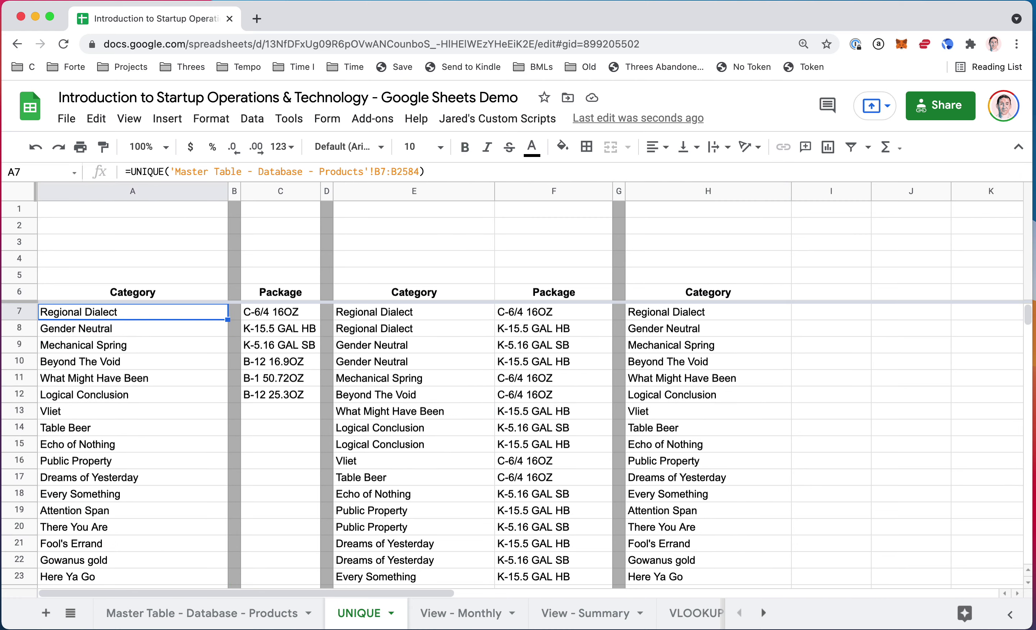
pyautogui.press('Right')
pyautogui.press('Right')
pyautogui.press('Right')
pyautogui.press('Left')
pyautogui.press('Left')
pyautogui.press('Left')
pyautogui.press('Up')
pyautogui.press('Down')
pyautogui.press('Up')
pyautogui.press('Down')
# - Paste A7:A66 back as plain values, then compare with column H's 60 categories
pyautogui.press('super+shift+Down')
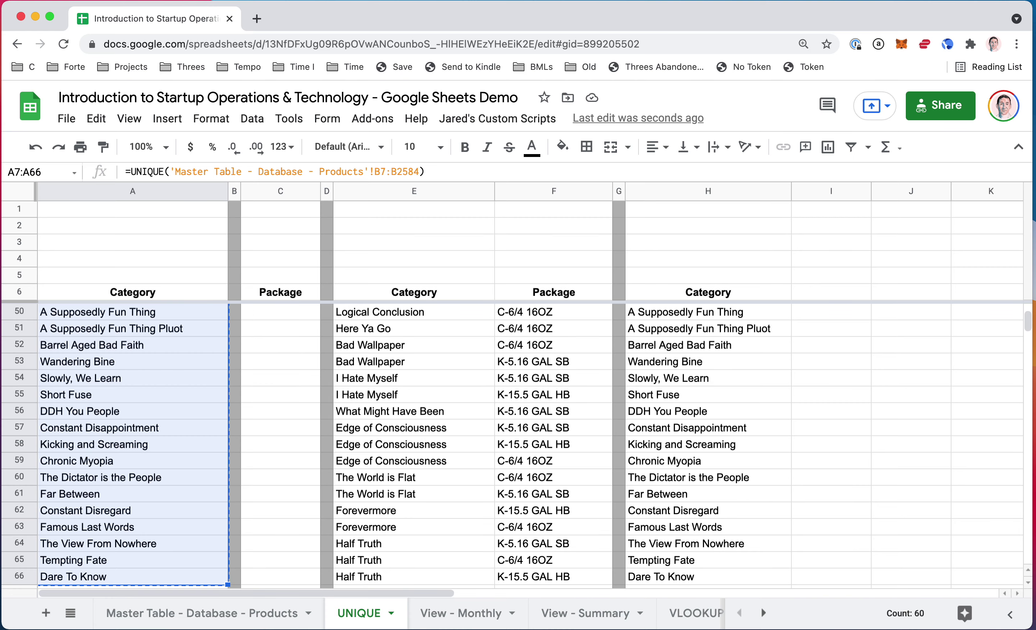
pyautogui.press('super+shift+v')
pyautogui.press('Up')
pyautogui.press('Down')
pyautogui.press('super+Down')
pyautogui.press('super+Up')
pyautogui.press('Down')
pyautogui.press('Right')
pyautogui.press('Right')
pyautogui.press('Right')
pyautogui.press('Right')
pyautogui.press('Right')
pyautogui.press('Right')
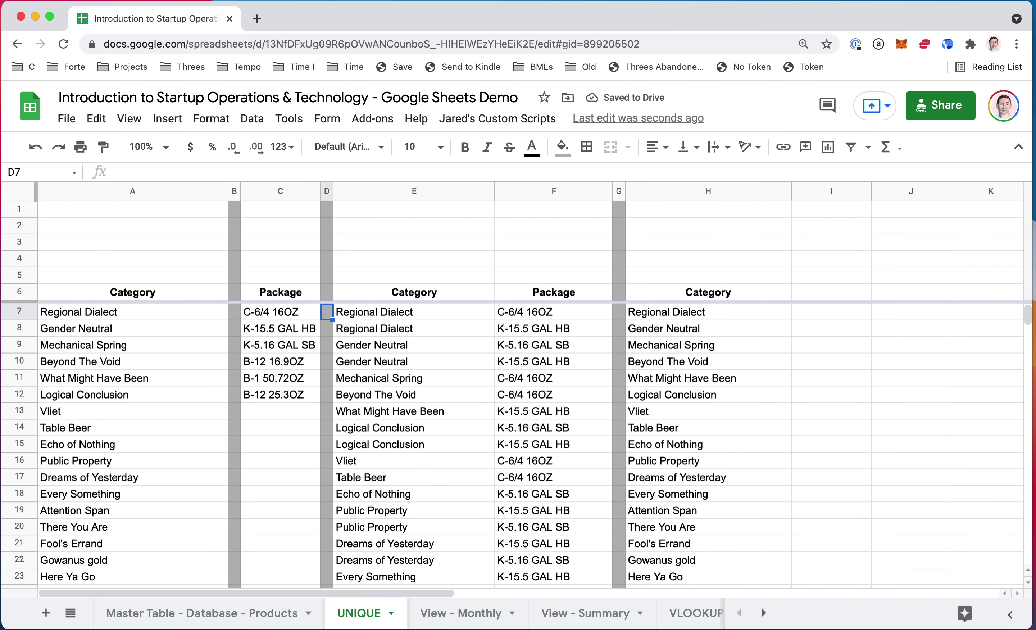
pyautogui.press('Right')
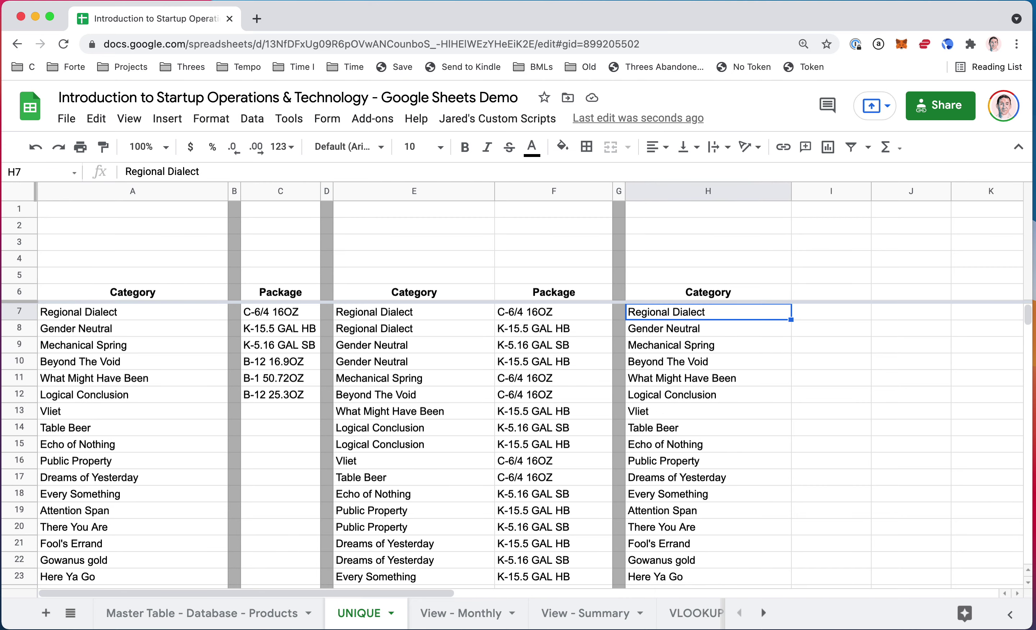